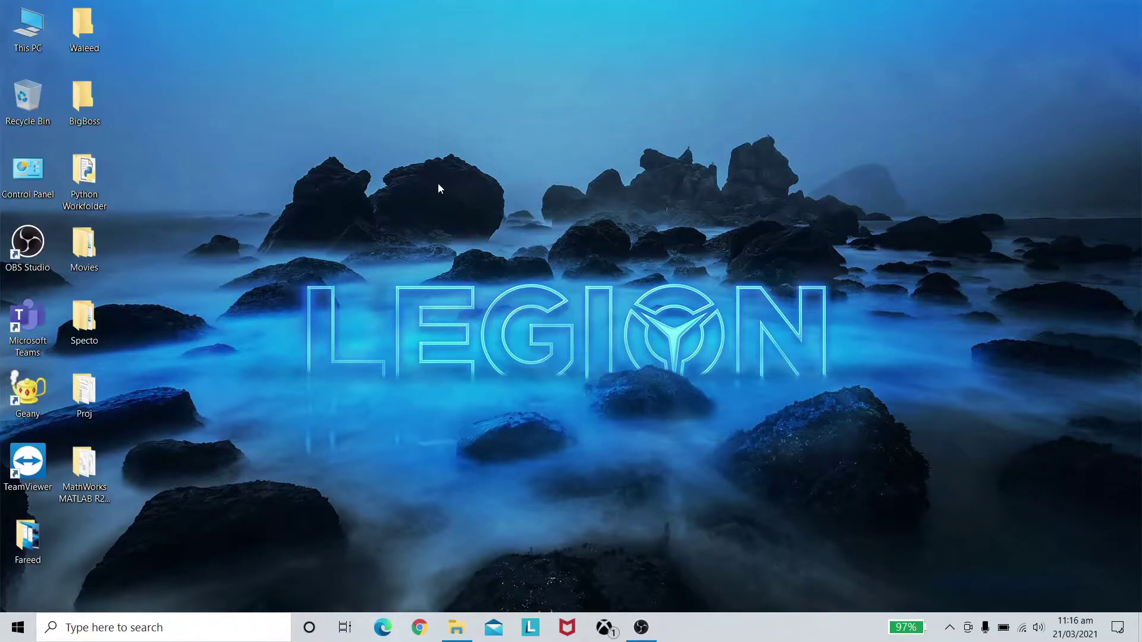
Refresh the Windows desktop twice from its right-click menu.
right_click(438, 184)
click(470, 230)
right_click(469, 229)
click(490, 272)
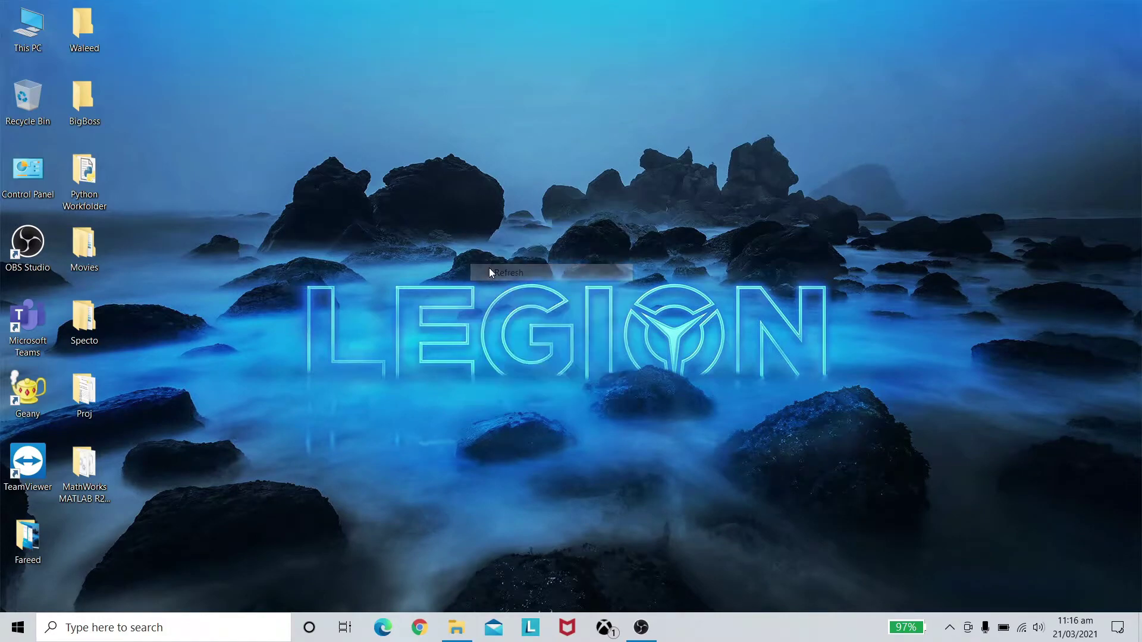
Launch Chrome, dismiss the default-browser notice, and go to google.com.
click(415, 627)
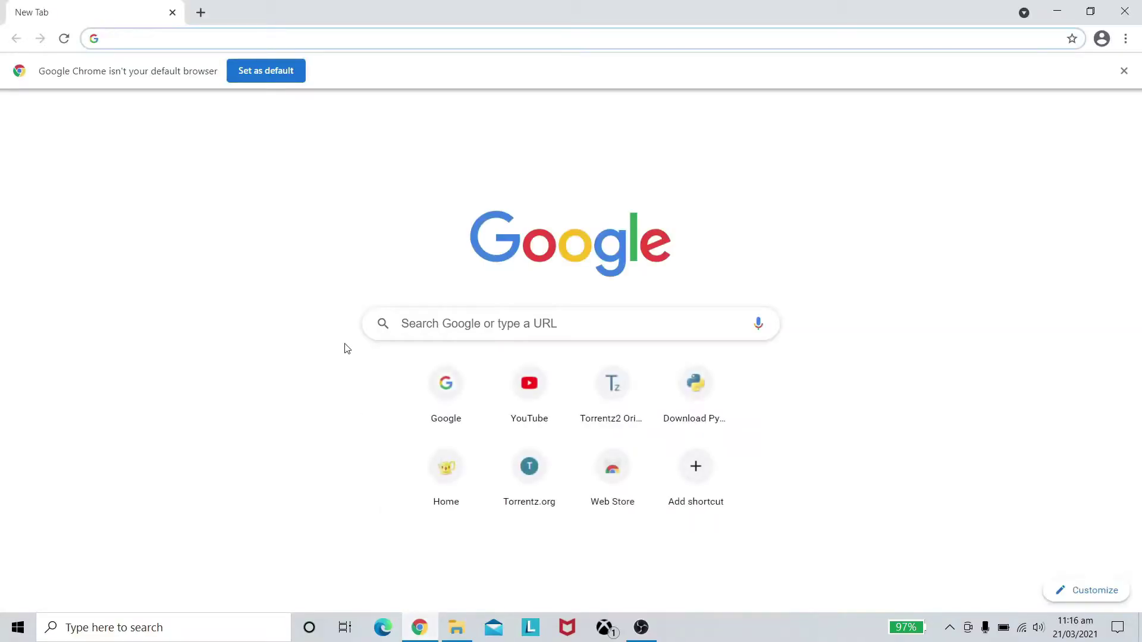
click(1125, 71)
text(goo)
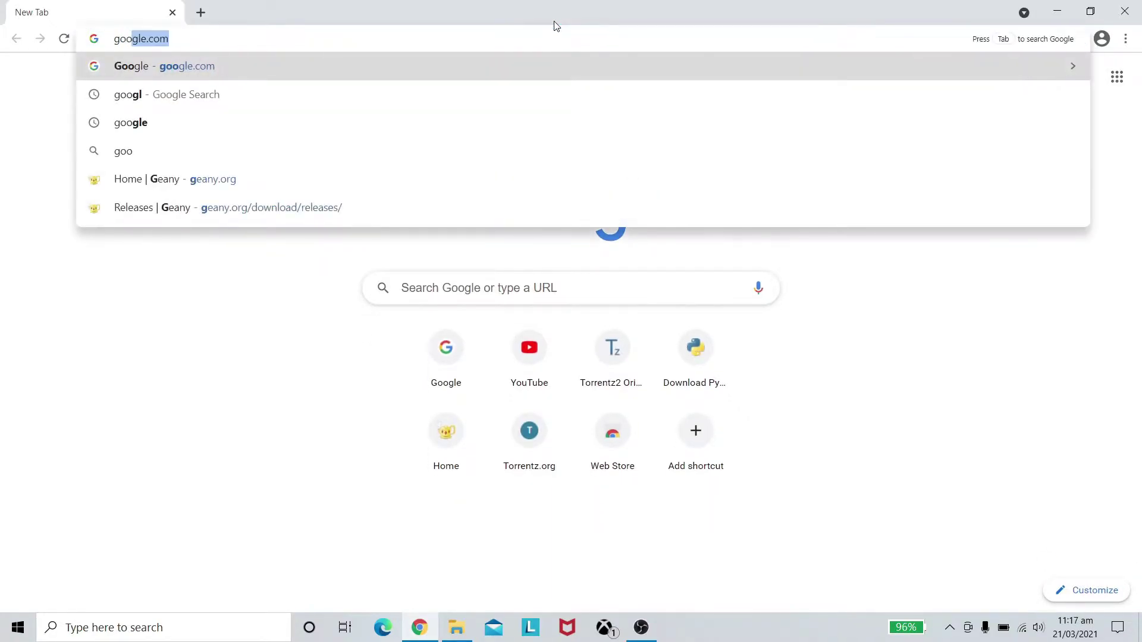
key(Return)
Search Google for 'download utorrent', try the utorrent.com result, then return to the results.
text(dow)
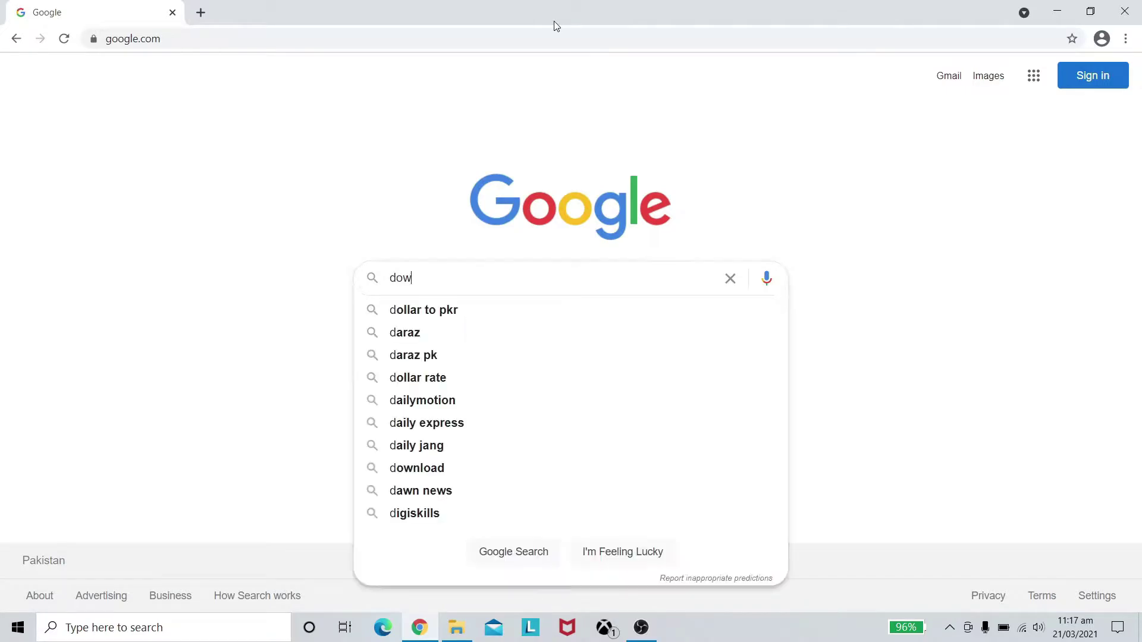
text(nload utorrent)
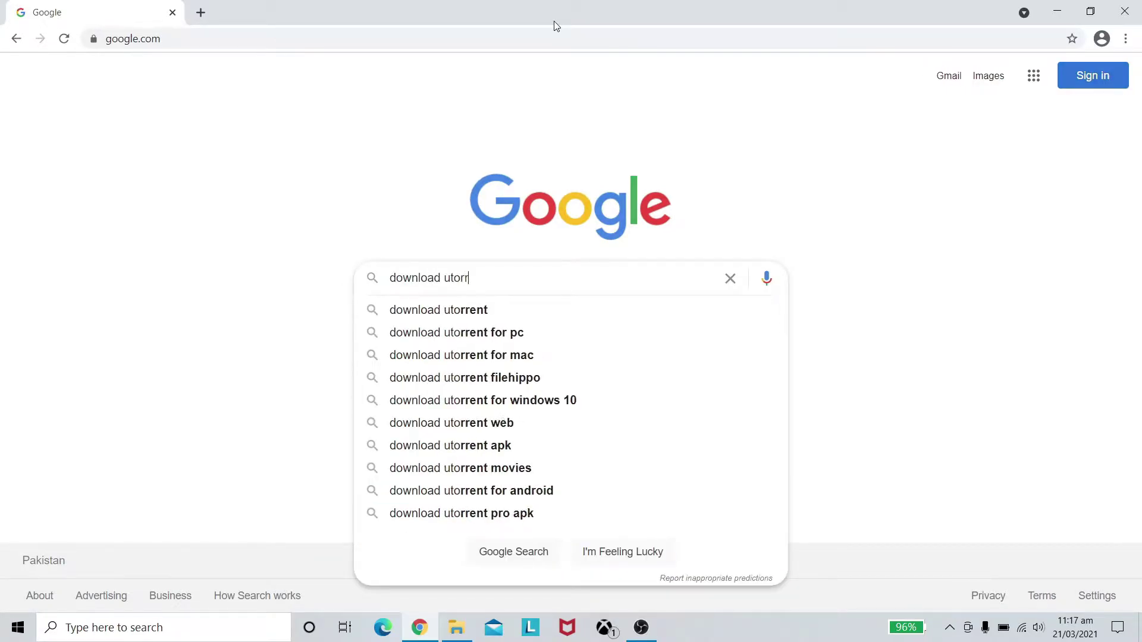
key(Return)
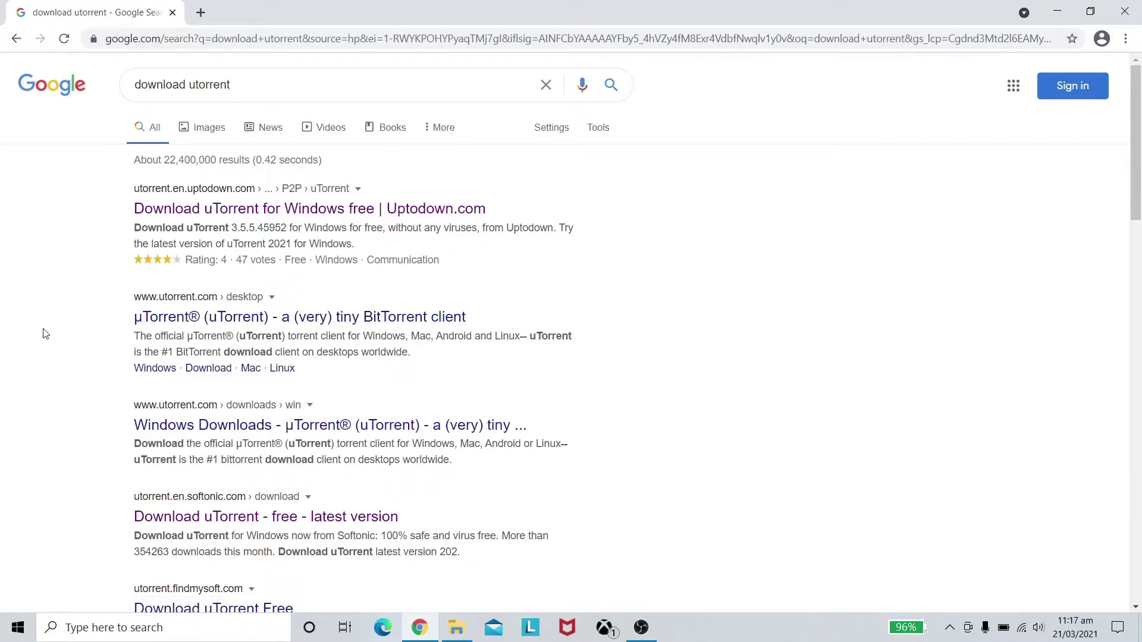
scroll(43, 333, down, 6)
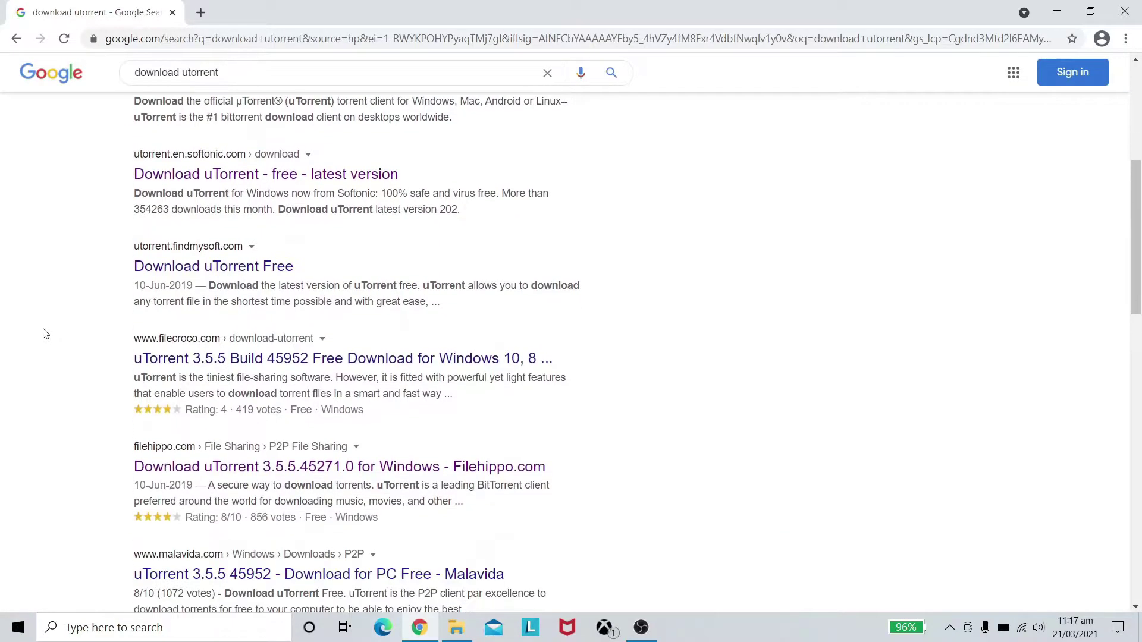
scroll(43, 333, down, 5)
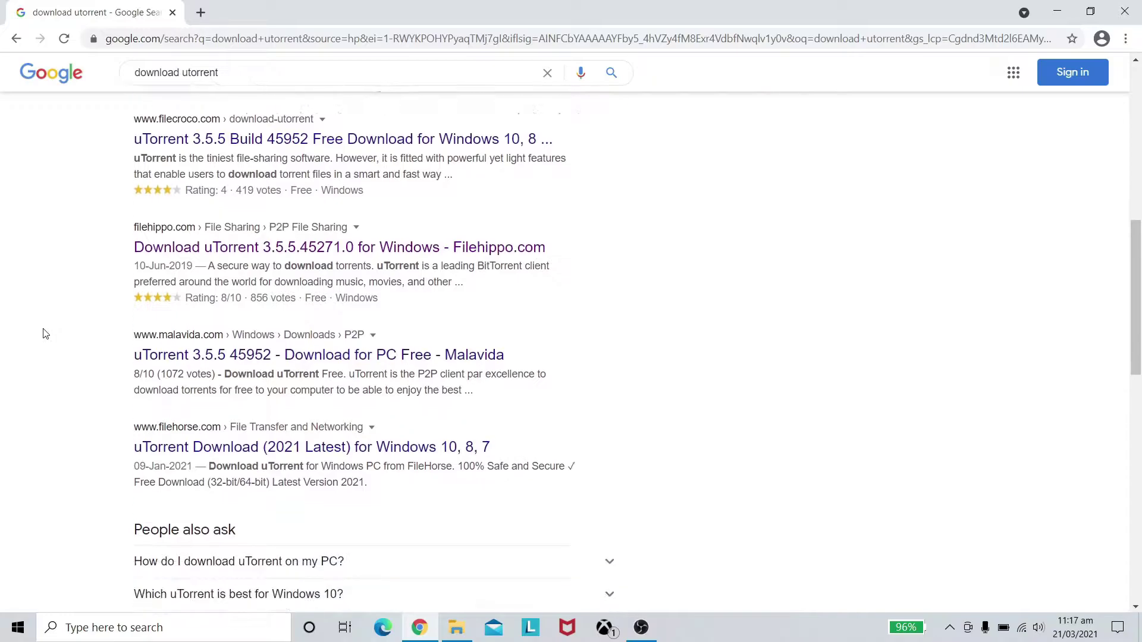
scroll(43, 333, up, 11)
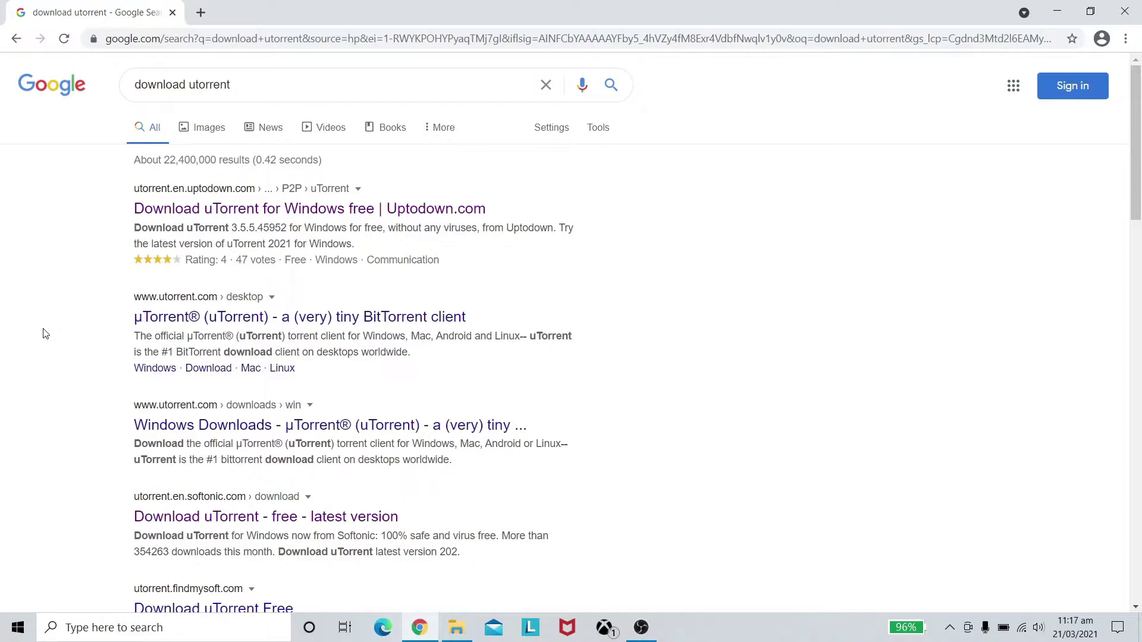
click(159, 322)
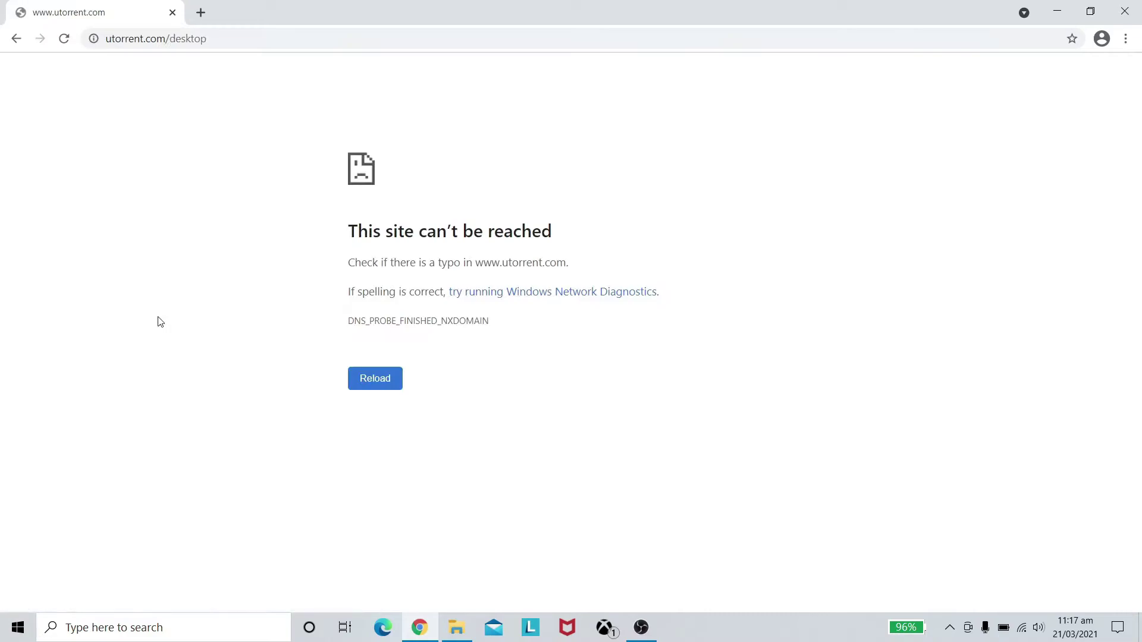
click(17, 39)
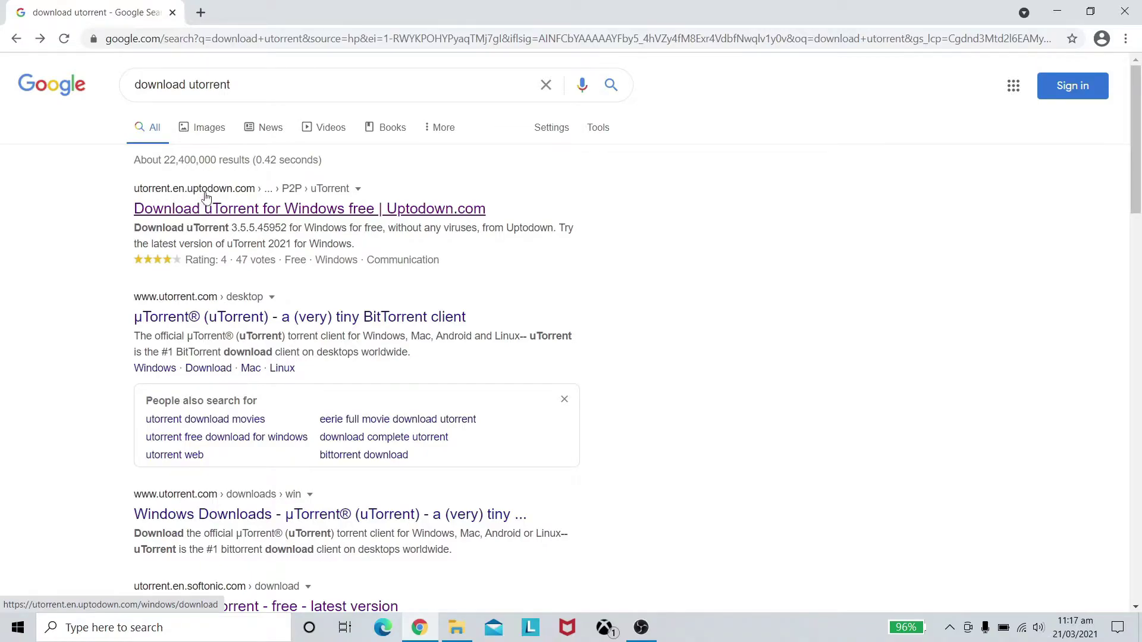
Download utorrent-3-5-5-45952.exe from Uptodown and show Chrome's Downloads page.
click(238, 212)
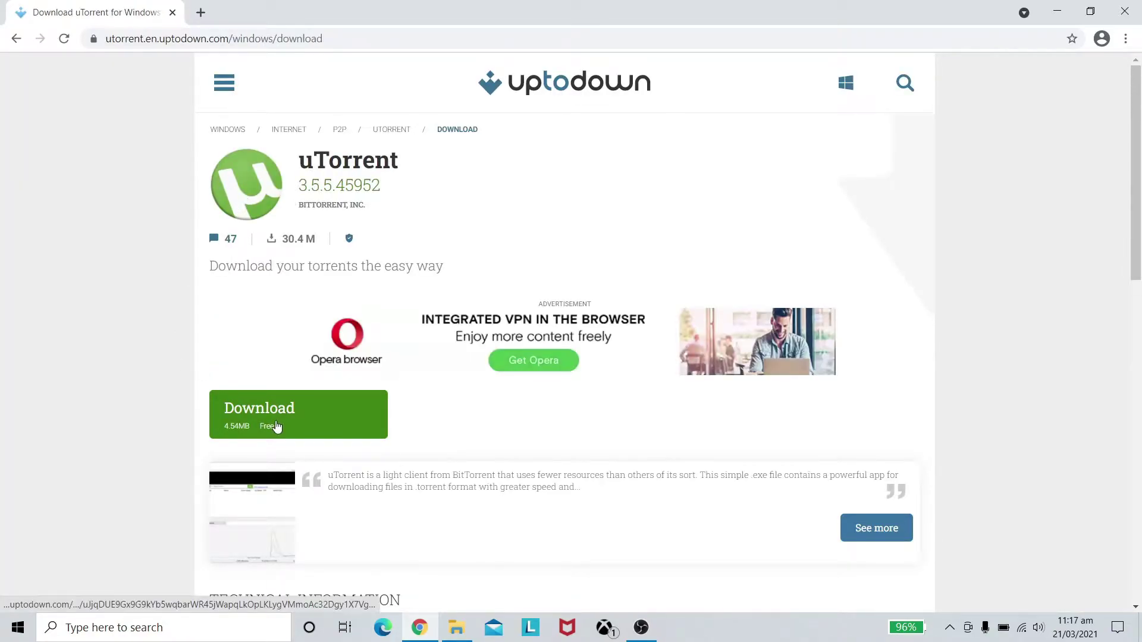
click(298, 421)
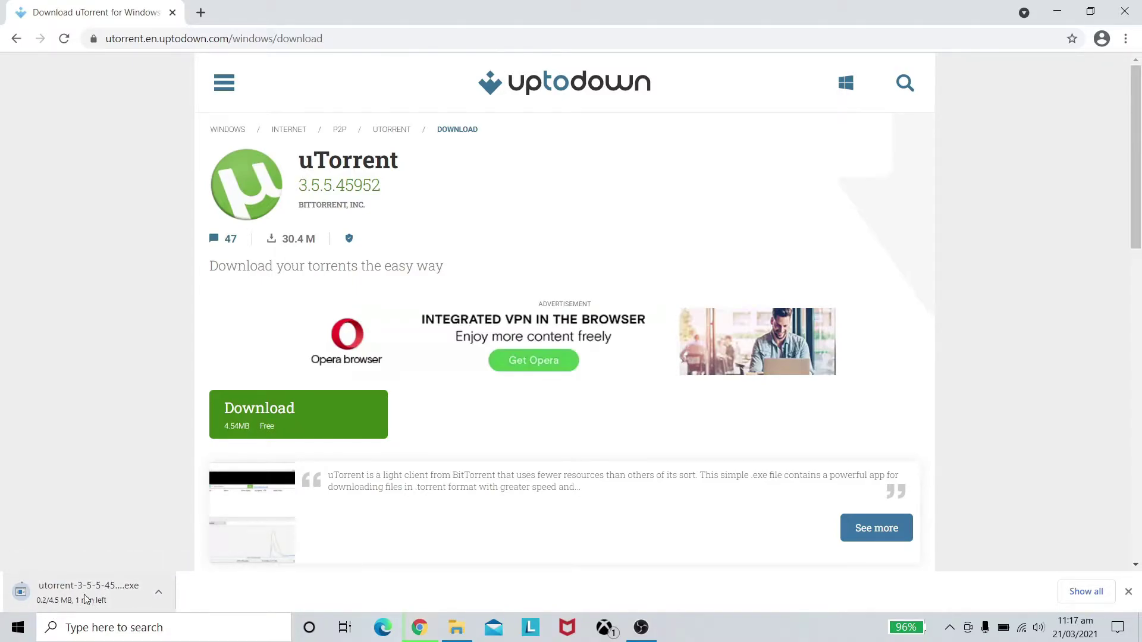
key(ctrl+j)
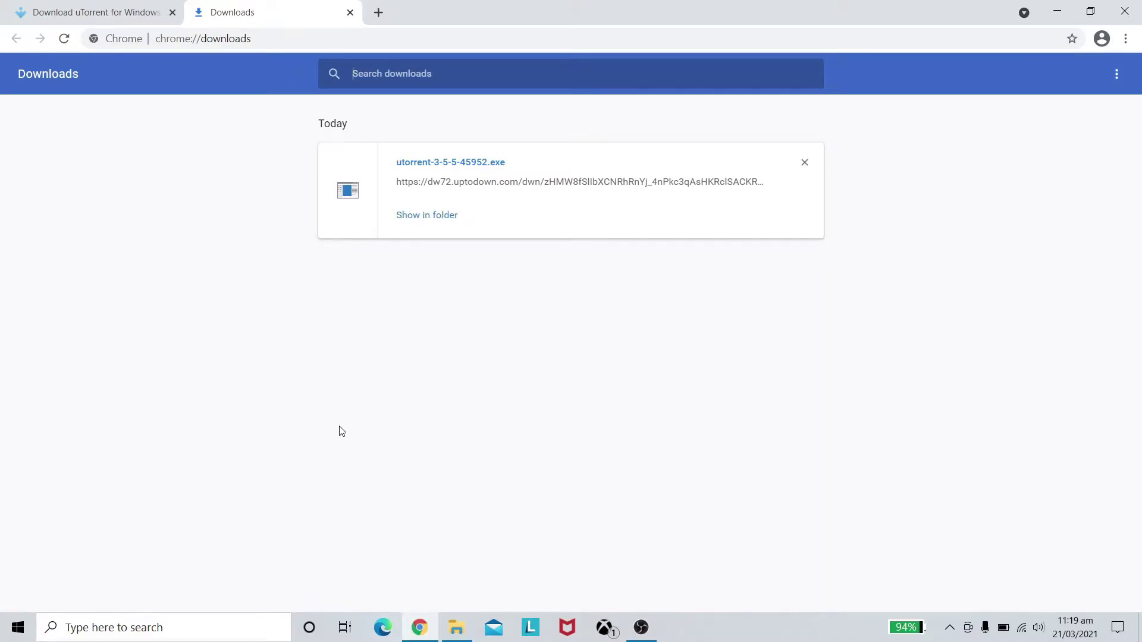
Run utorrent-3-5-5-45952 from the Downloads folder via 'Show in folder'.
click(421, 217)
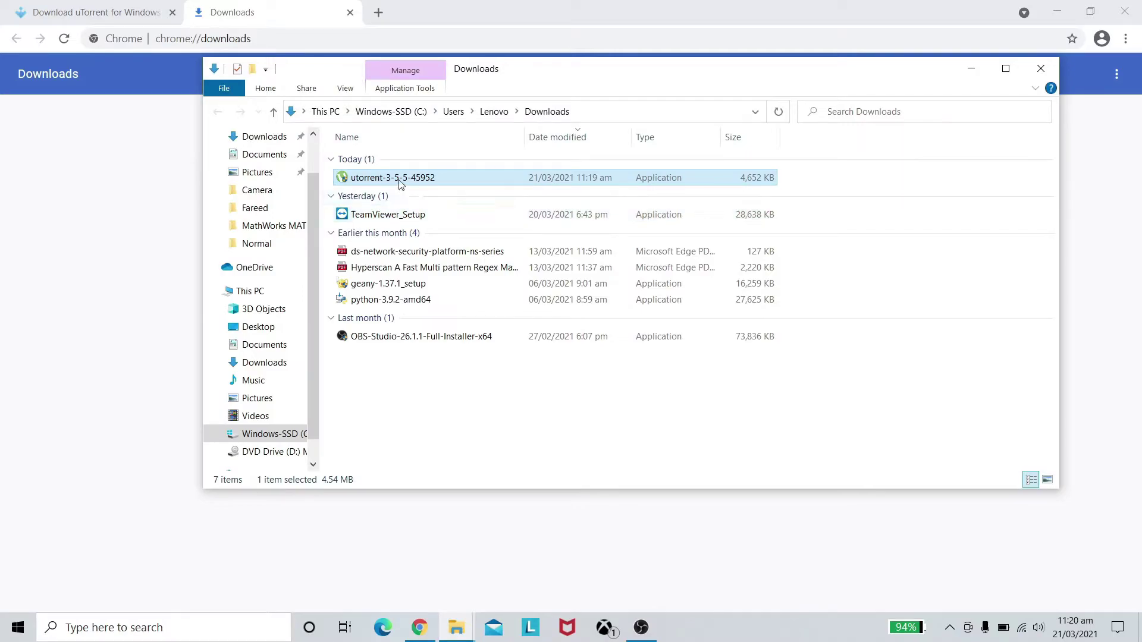
double_click(401, 179)
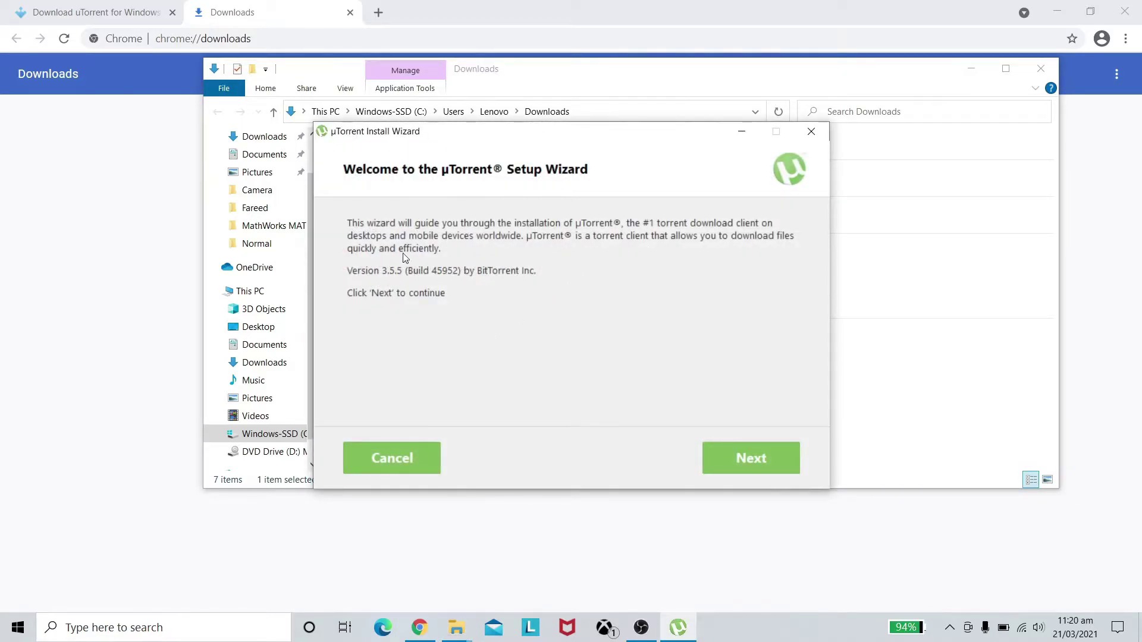
Pass the welcome and scam-warning pages, agree to the EULA, and decline the Avast offer.
click(733, 475)
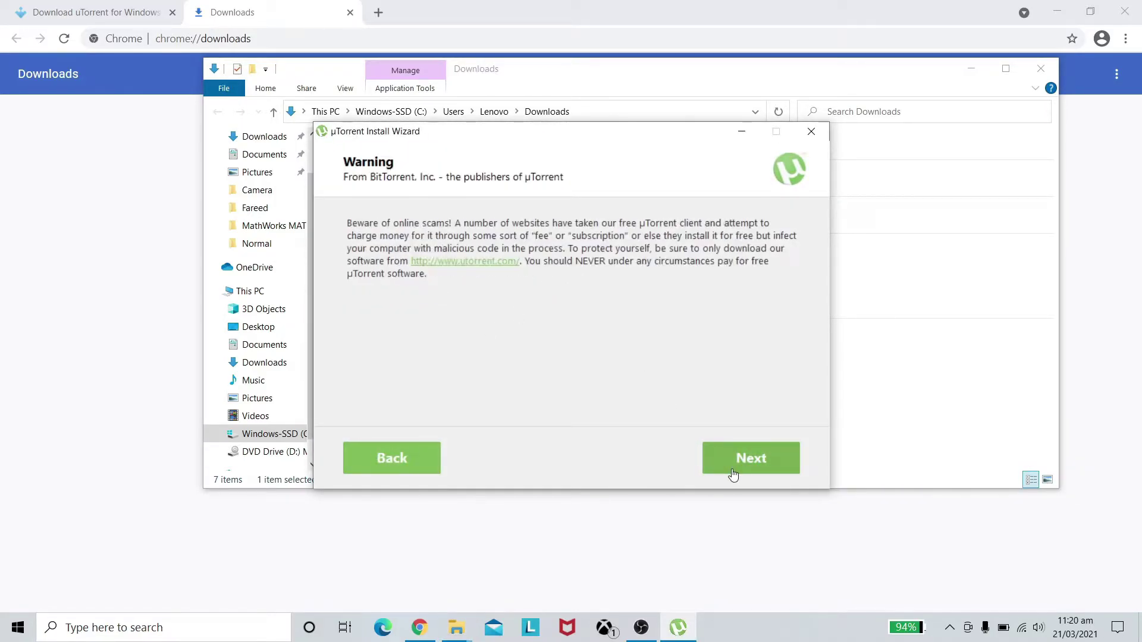
click(733, 474)
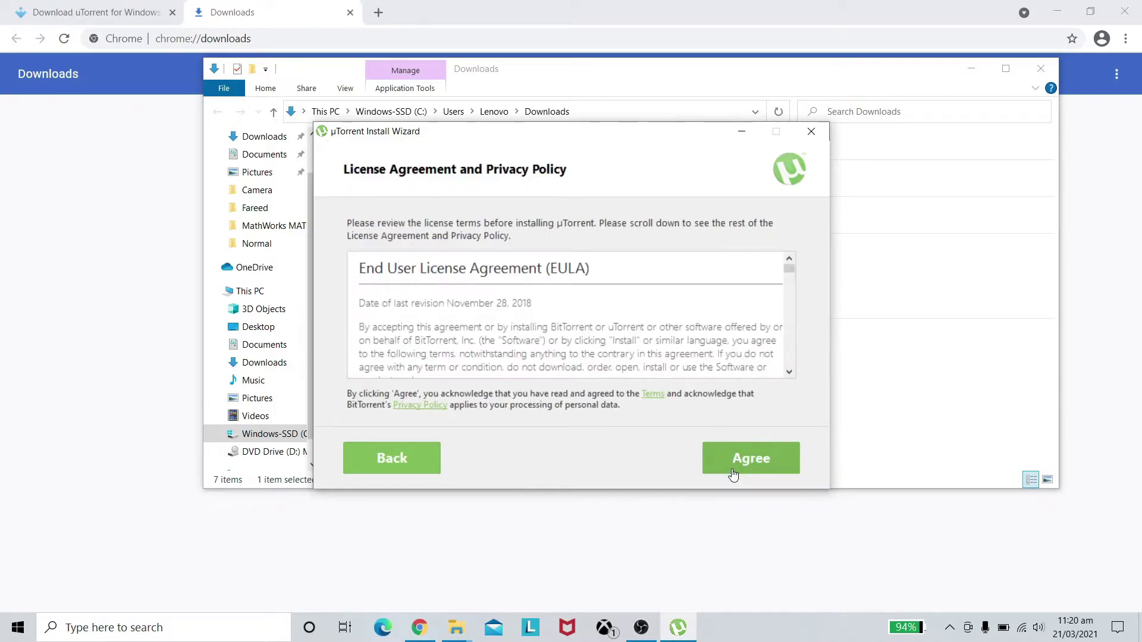
scroll(608, 336, down, 20)
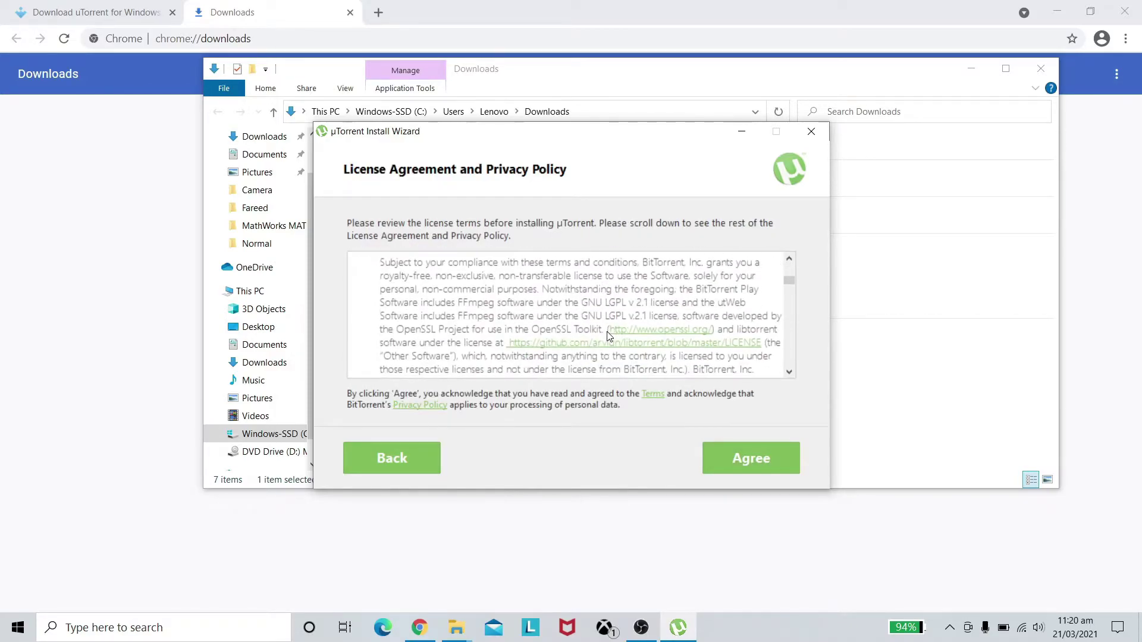
scroll(608, 336, down, 5)
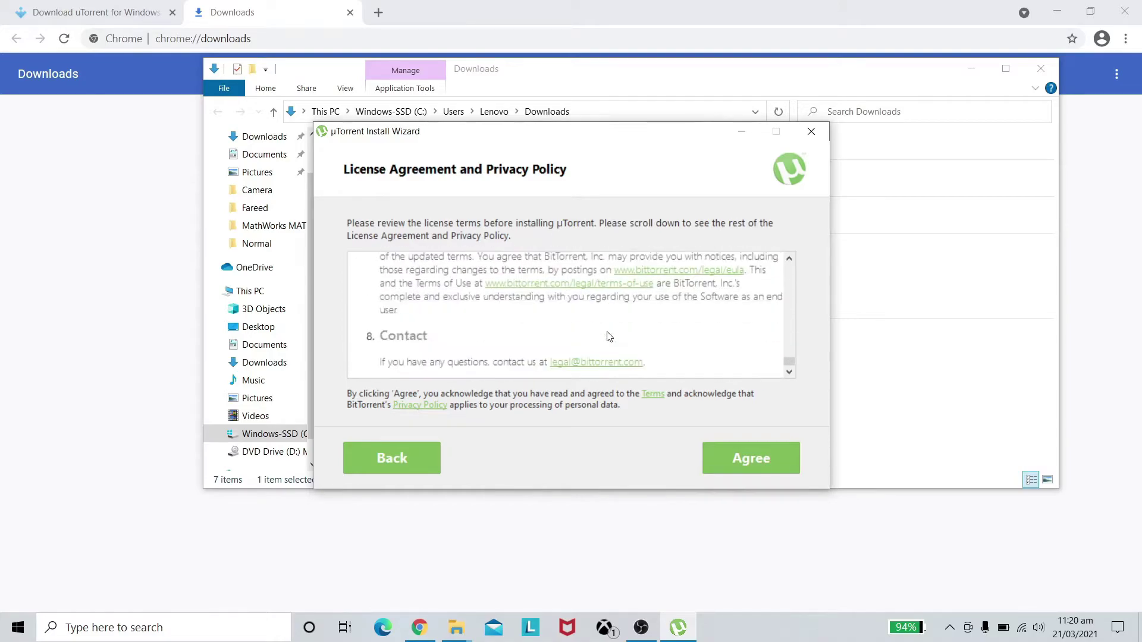
click(725, 463)
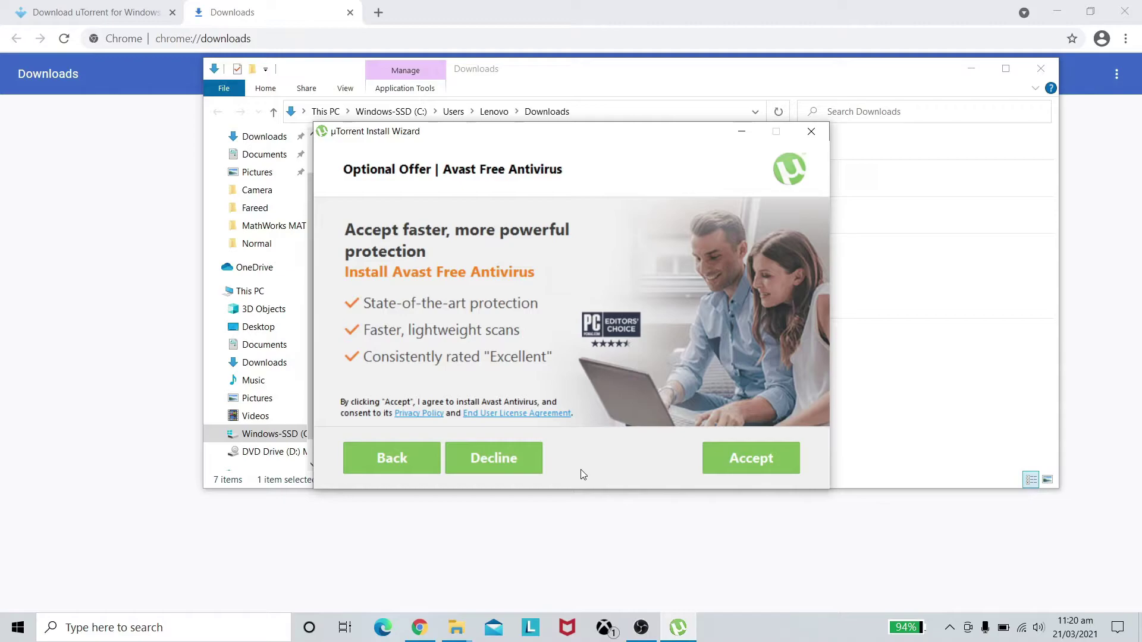
click(504, 457)
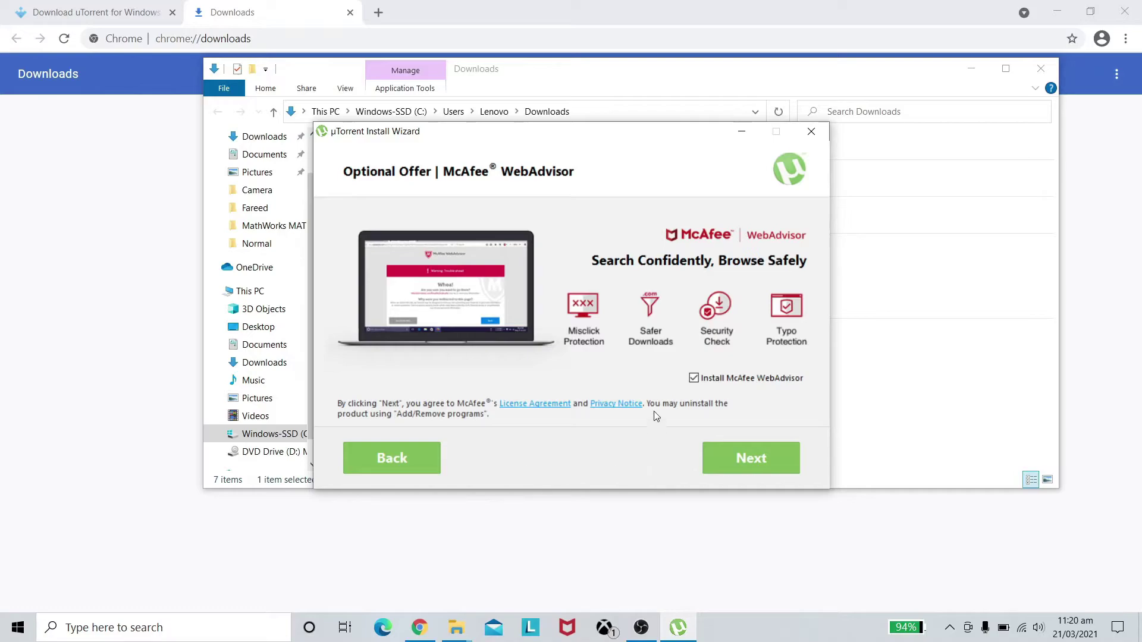
Skip McAfee, untick the Start menu and Quick Launch shortcuts, and install µTorrent.
click(747, 465)
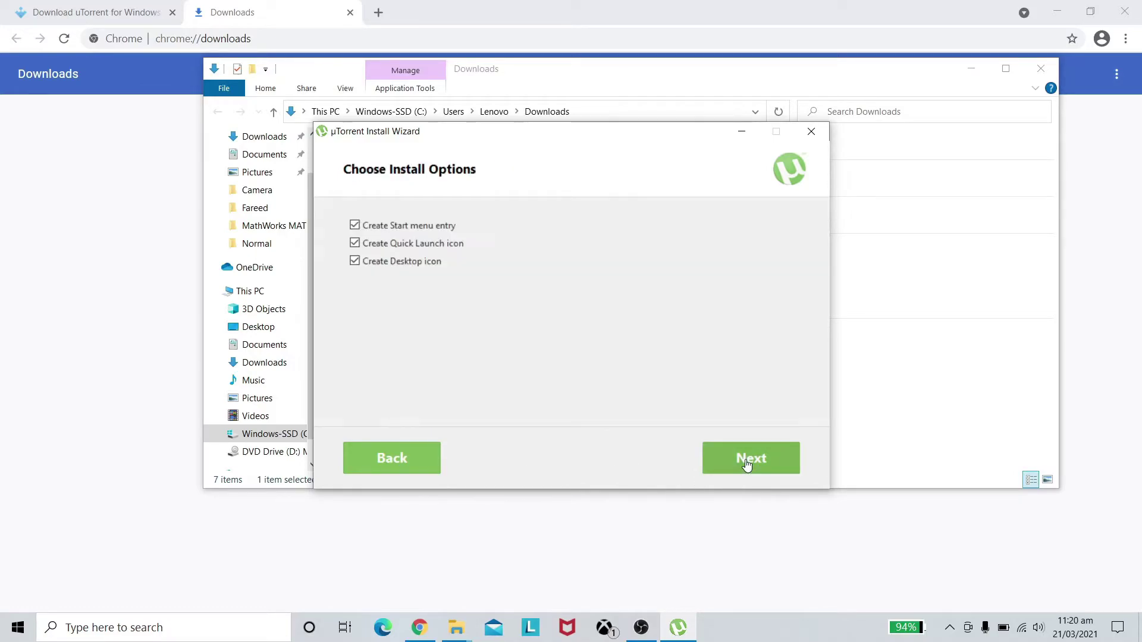
click(380, 232)
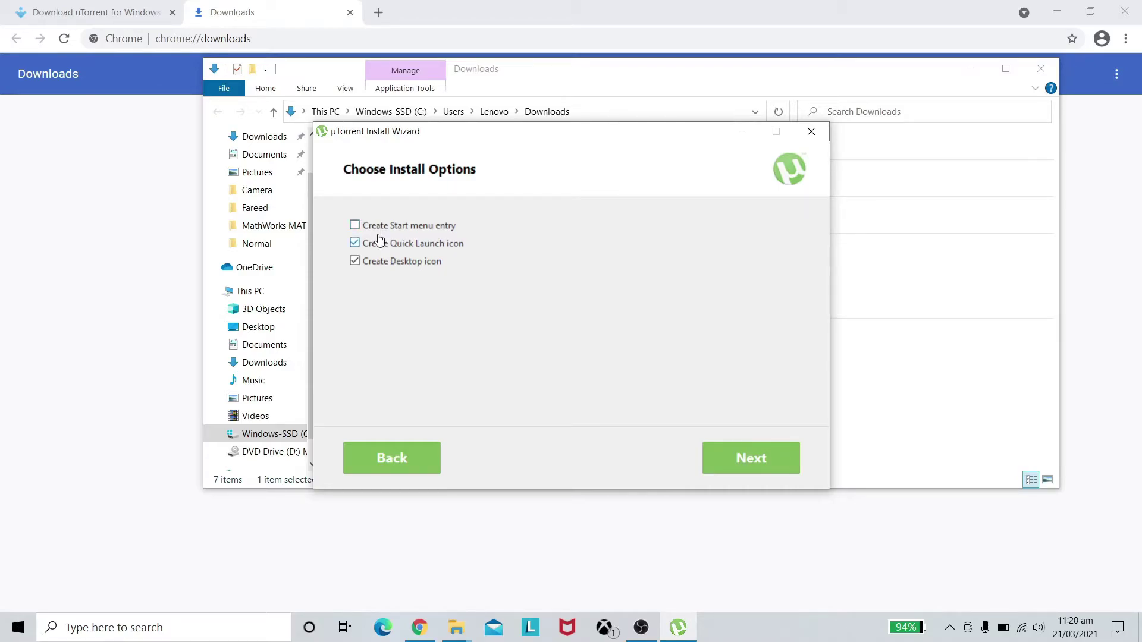
click(380, 245)
click(735, 466)
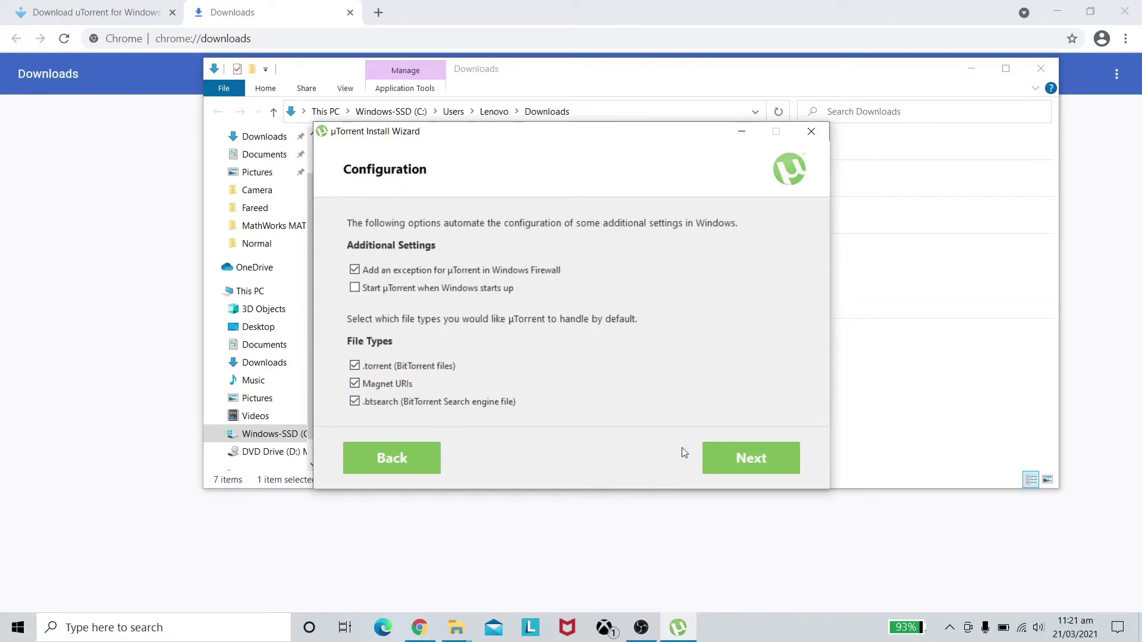
click(723, 462)
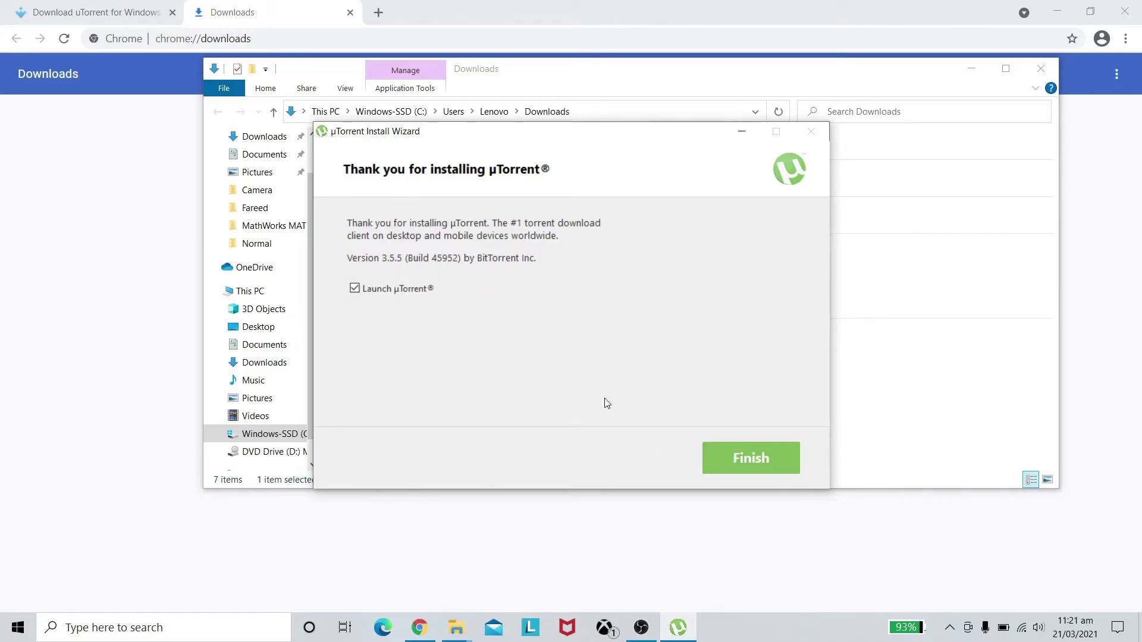
Finish the installer, close the Downloads folder, and remove the installer from Chrome's downloads.
click(733, 461)
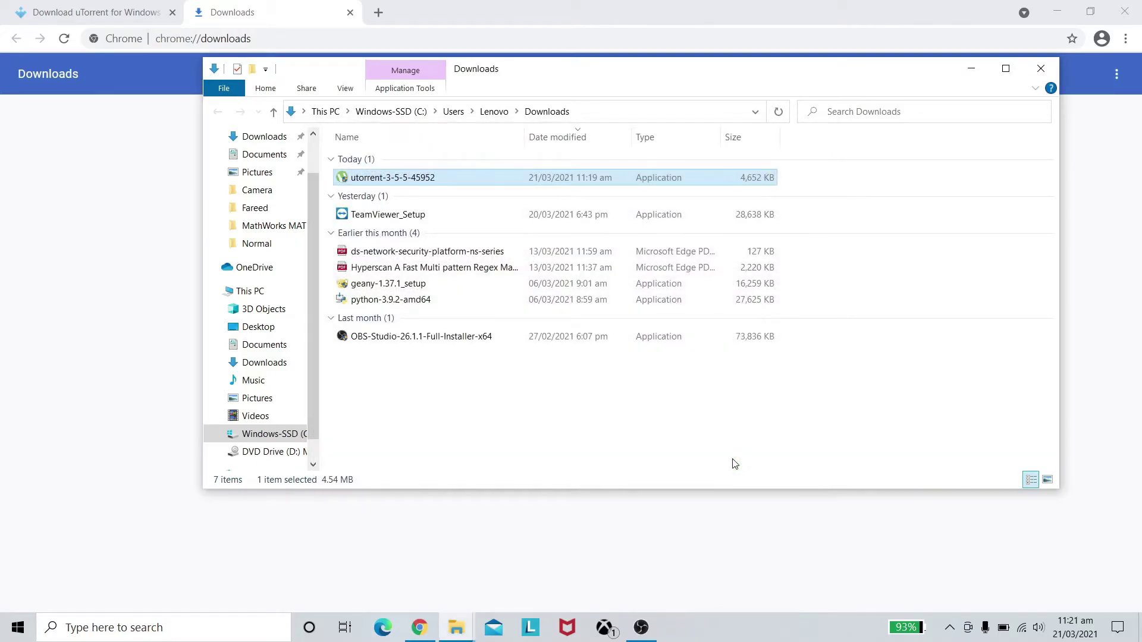
click(1034, 73)
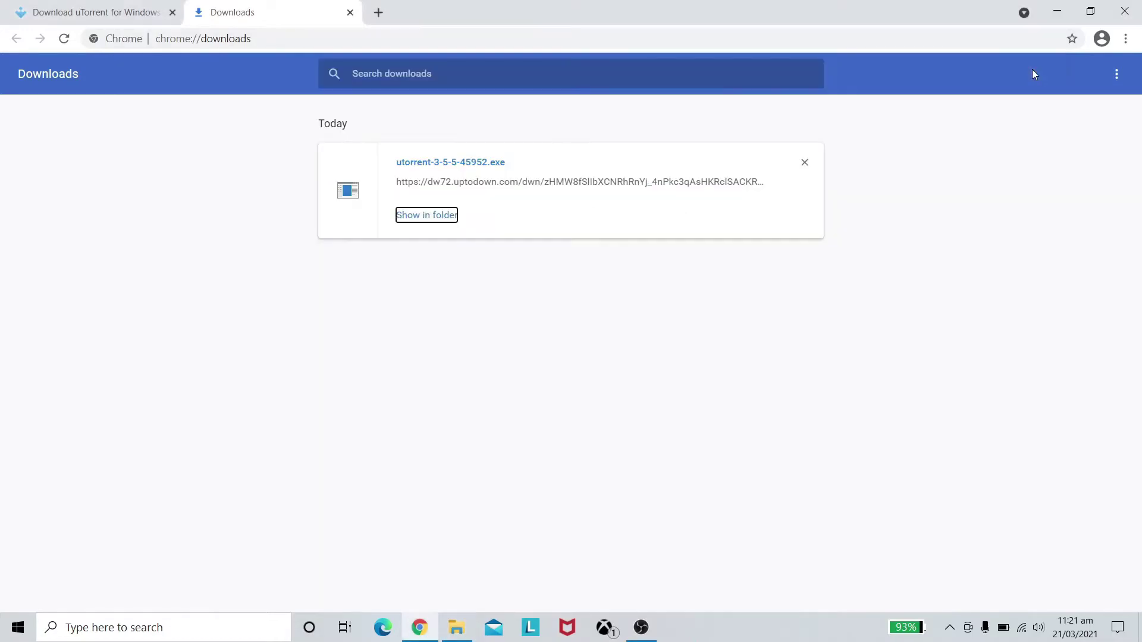
click(806, 165)
click(350, 13)
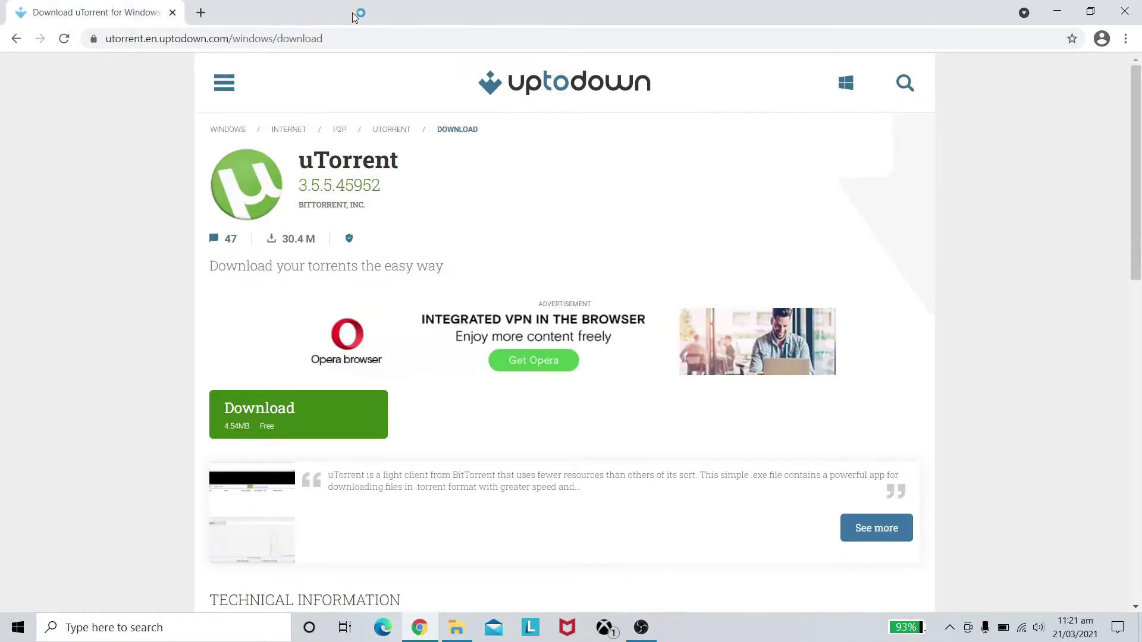
Minimize Chrome, refresh the desktop, launch µTorrent from its shortcut, and move its window.
click(1058, 7)
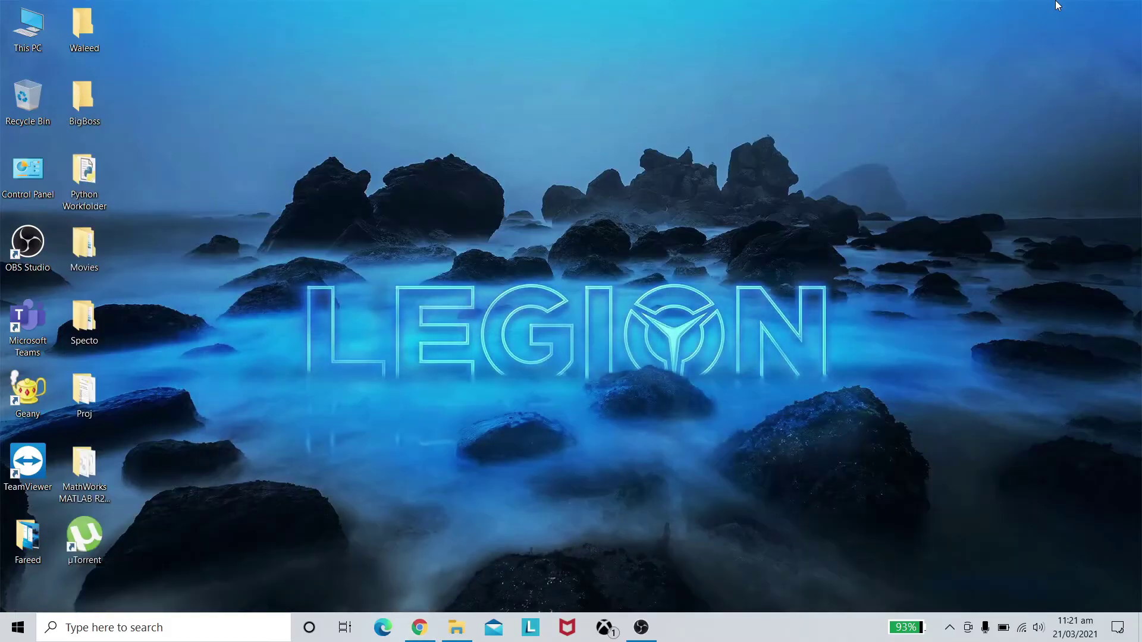
right_click(362, 261)
click(401, 305)
double_click(103, 536)
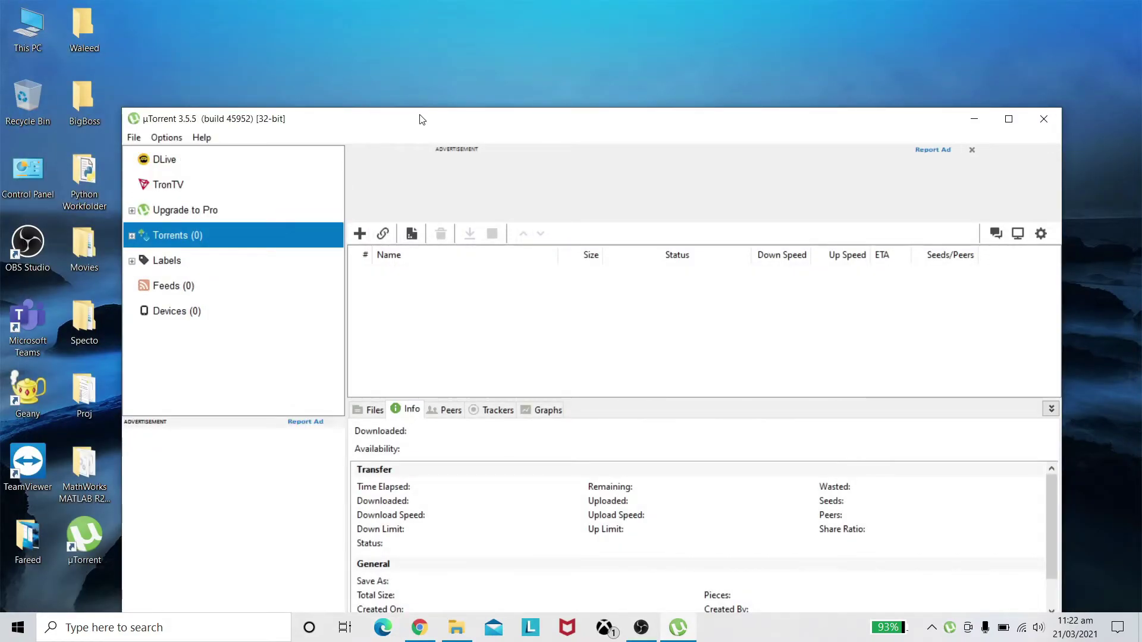
drag(419, 119, 382, 1)
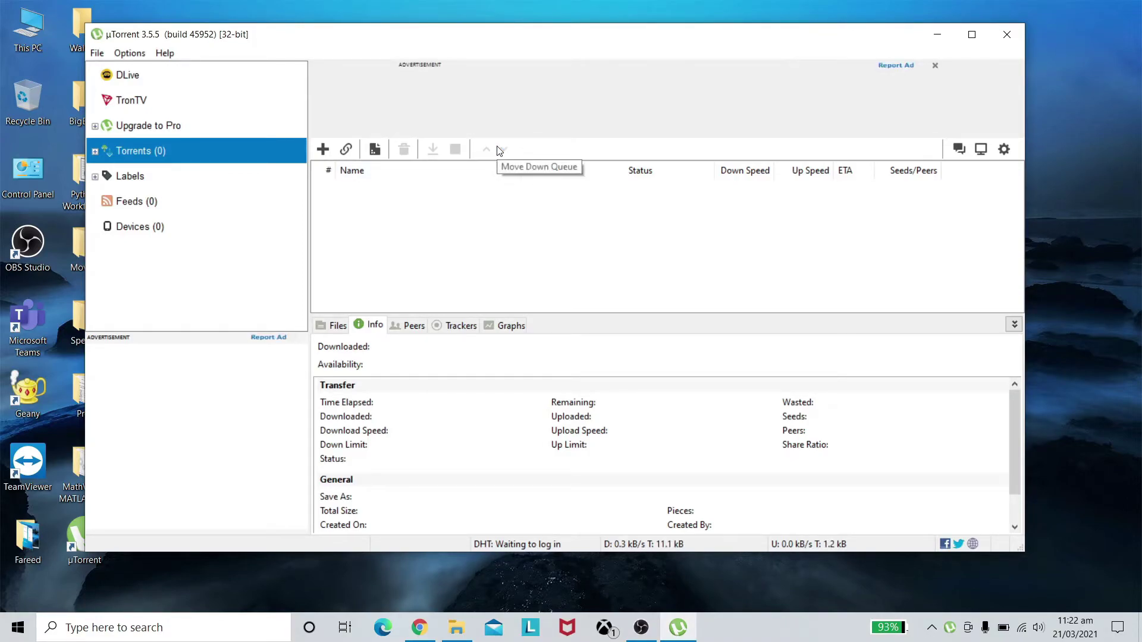
click(418, 629)
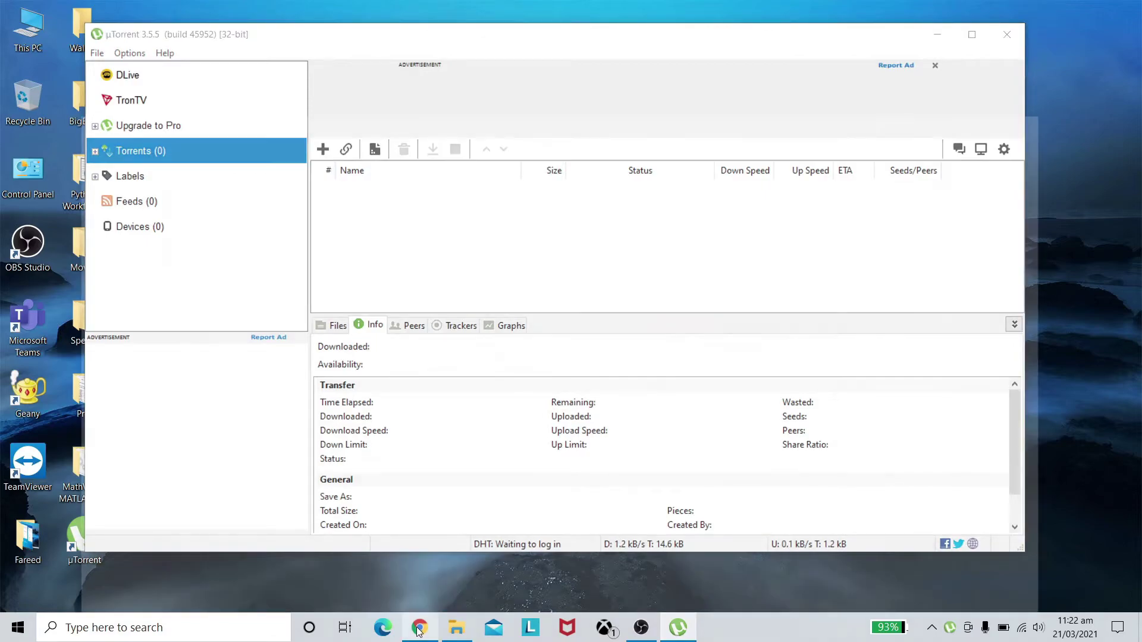
Load torrentzeu.org in a new tab and search it for 'call of duty'.
click(205, 10)
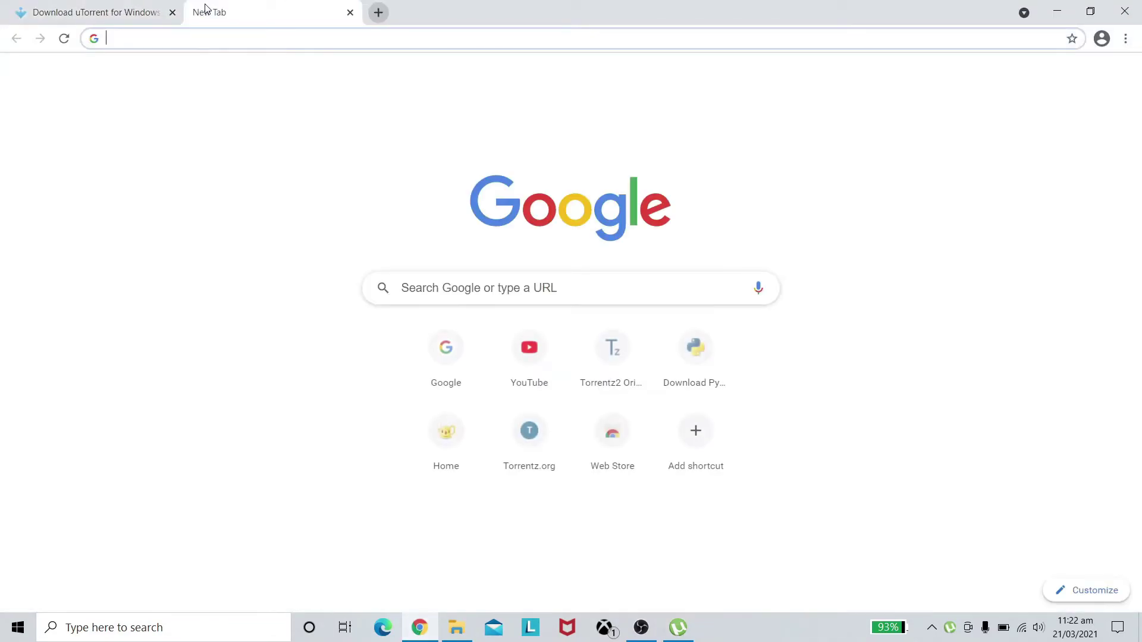
text(torre)
key(Right)
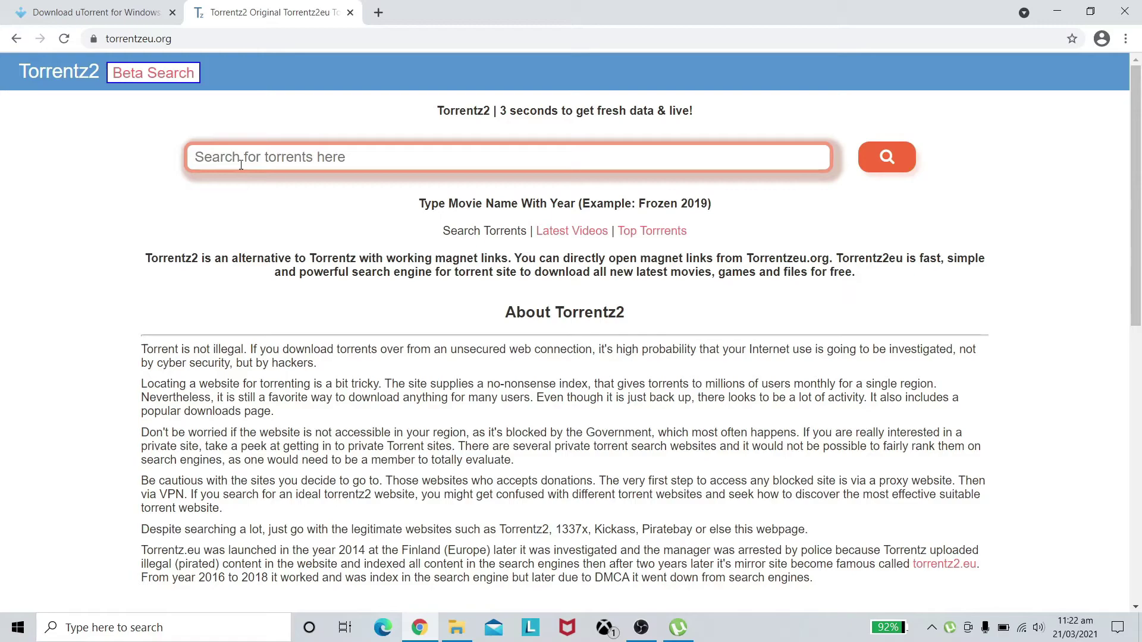
text(cod)
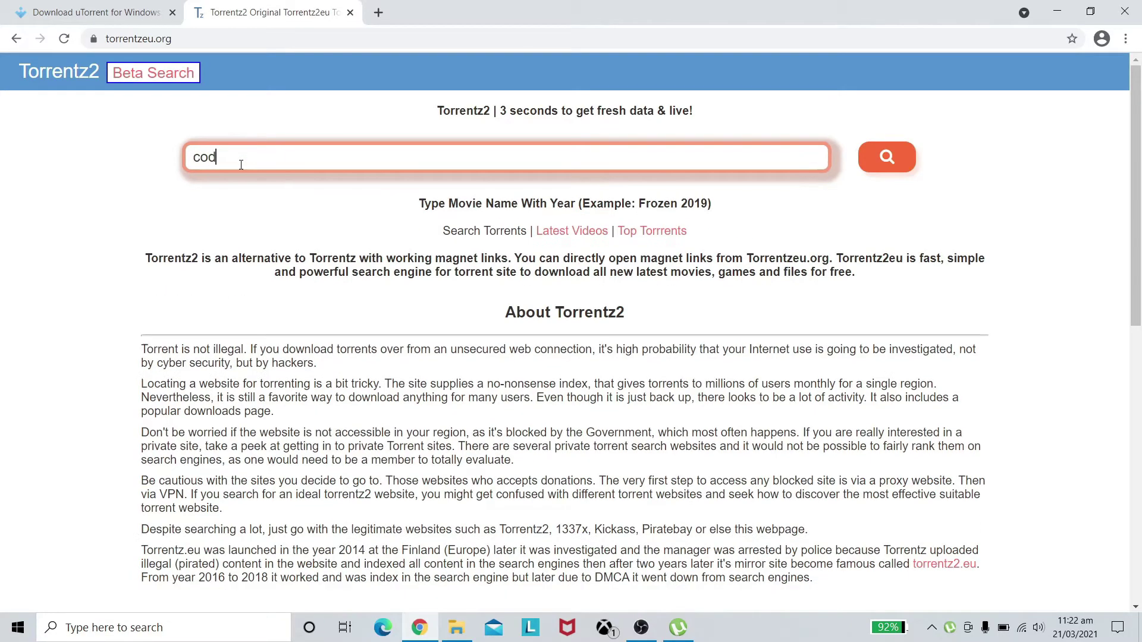
key(BackSpace)
key(BackSpace)
text(all of dut)
click(888, 157)
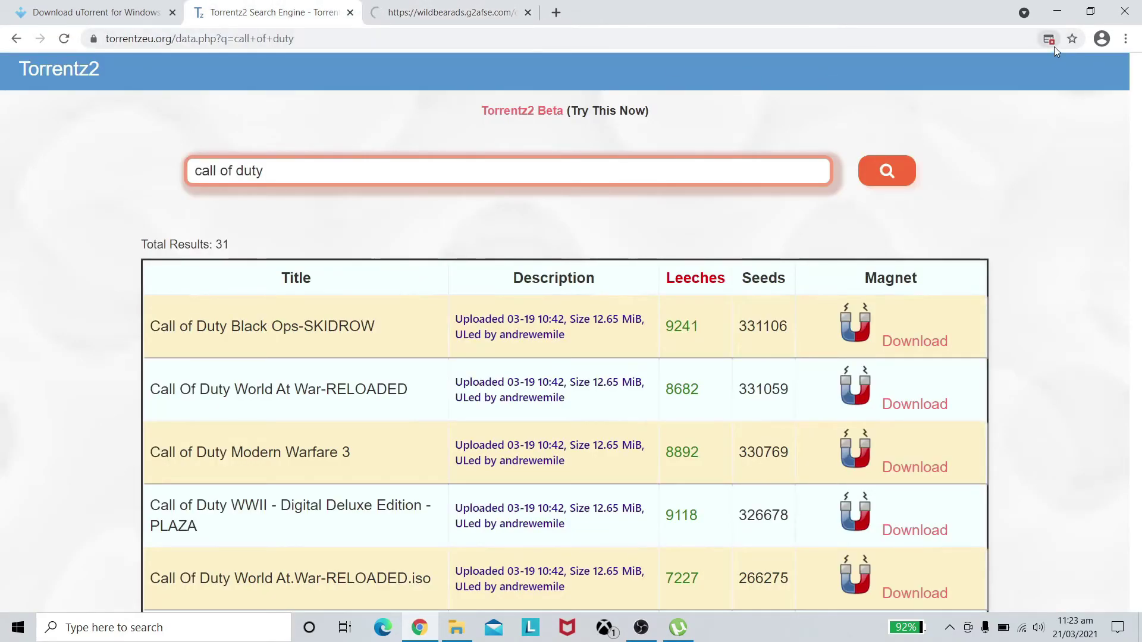
Always allow pop-ups and redirects from torrentzeu.org.
click(1048, 39)
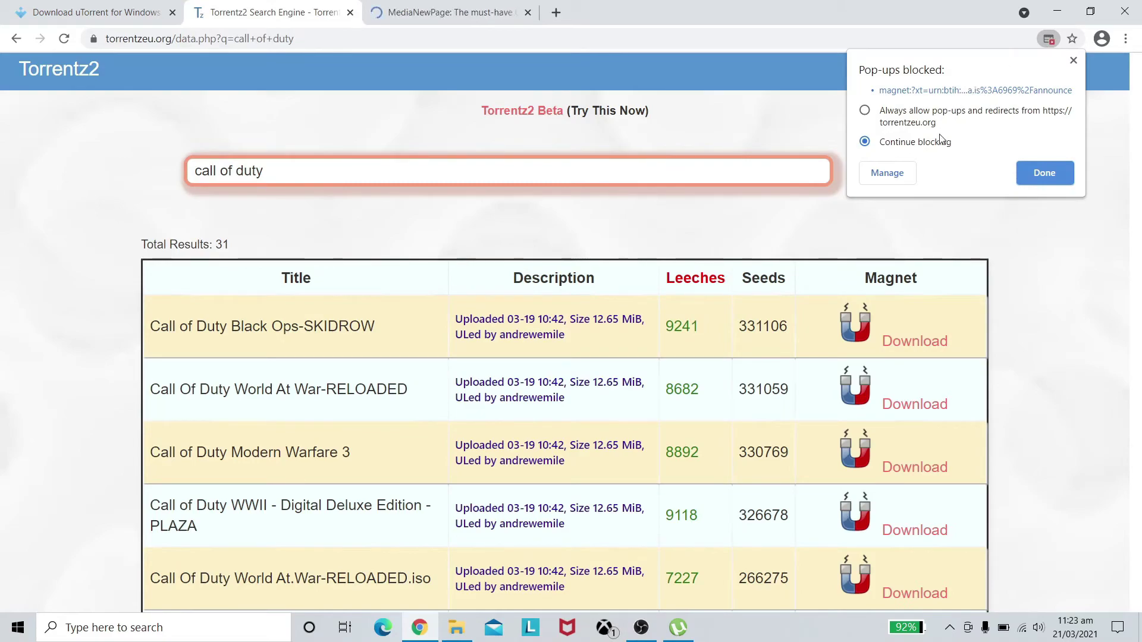
click(905, 110)
click(1044, 174)
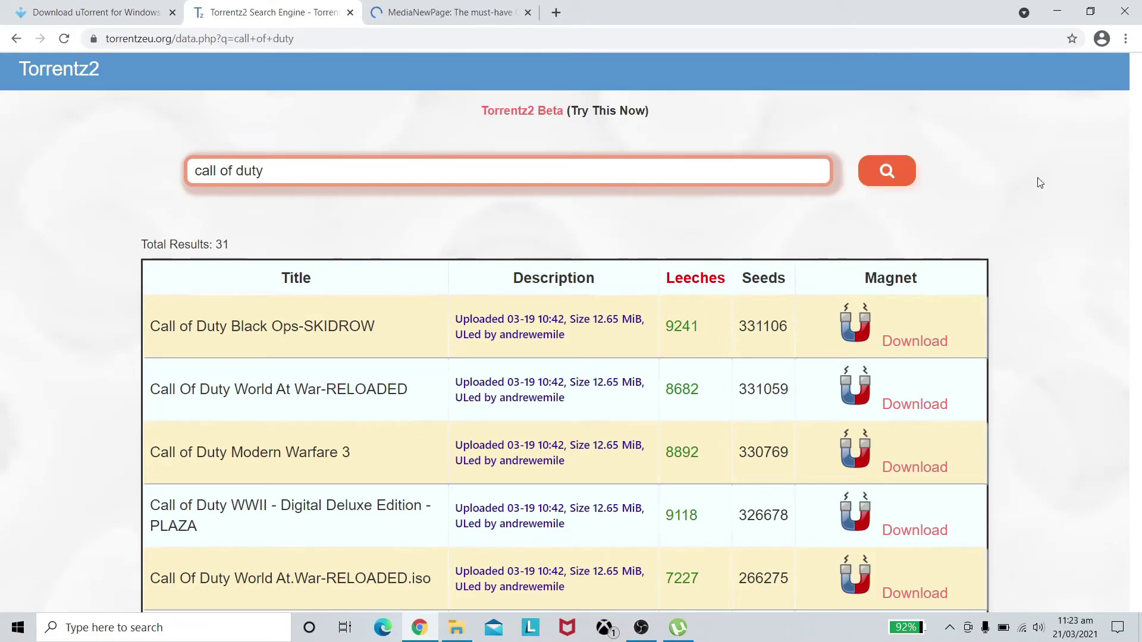
Close the MediaNewPage ad tab and open the Black Ops-SKIDROW magnet link in µTorrent.
click(469, 6)
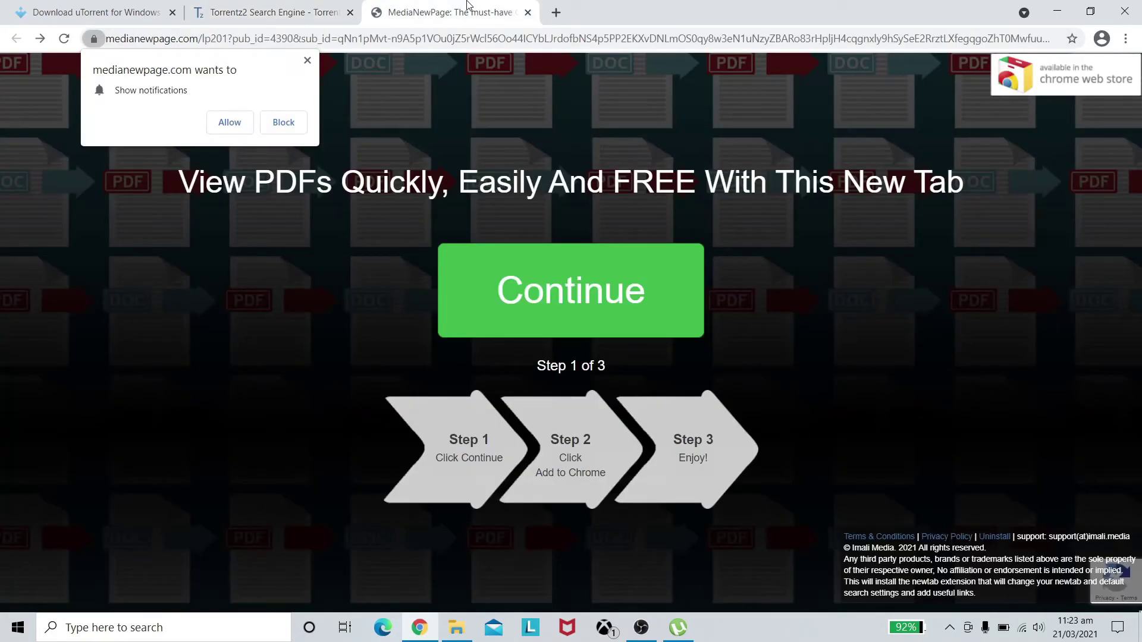
click(527, 12)
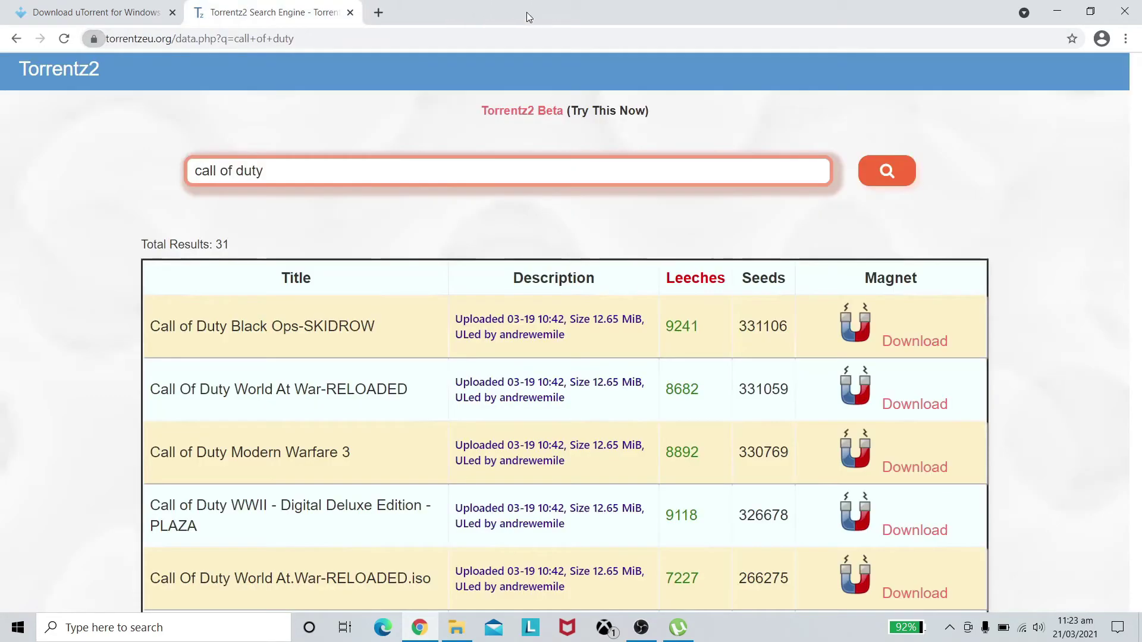
click(913, 343)
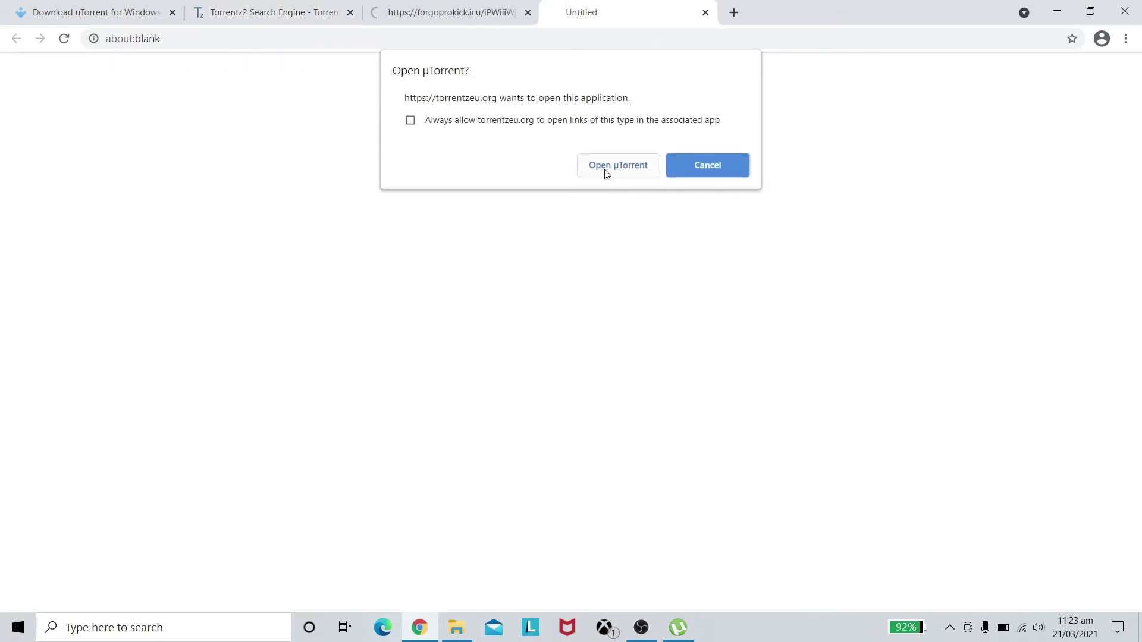
click(607, 167)
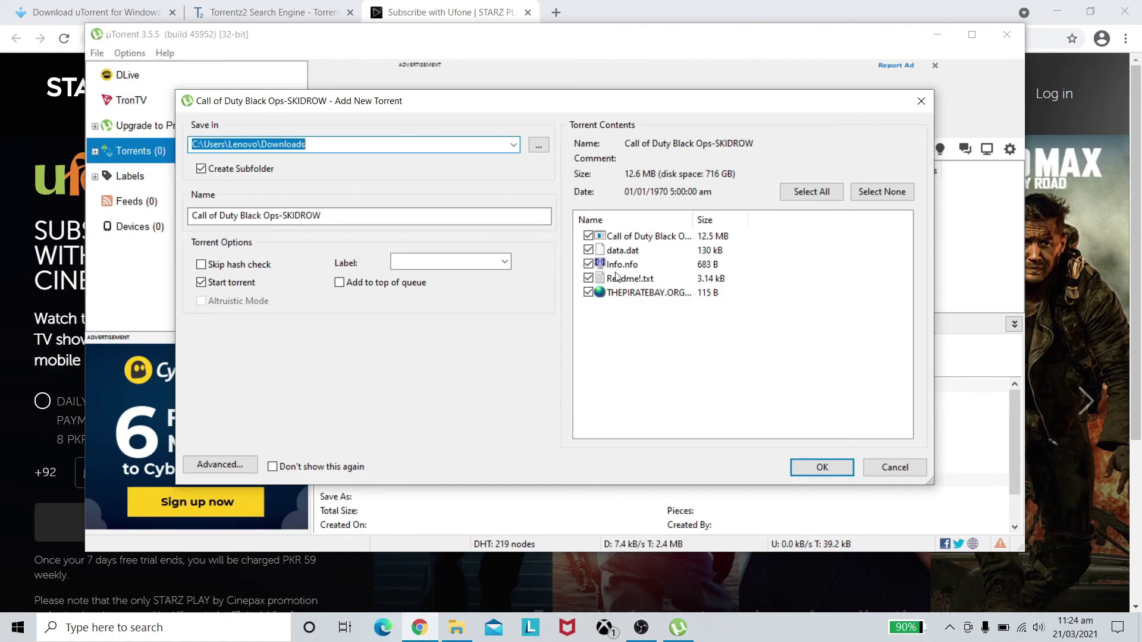
Cancel the Call of Duty torrent, close the STARZ ad tab, and minimize Chrome and µTorrent.
click(892, 466)
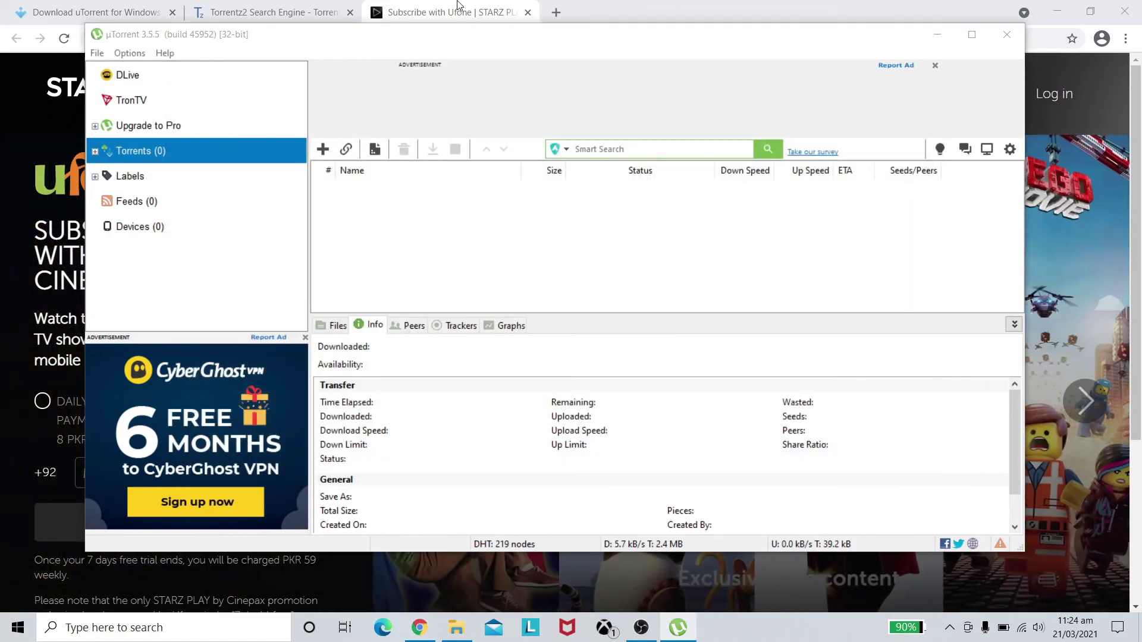
click(528, 12)
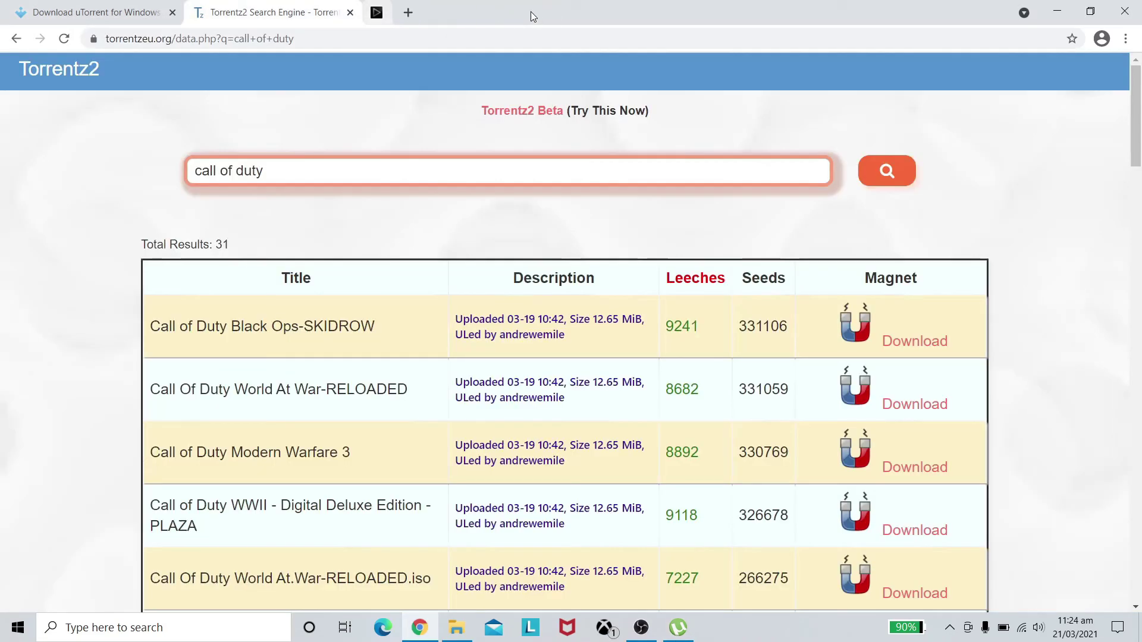
click(1052, 13)
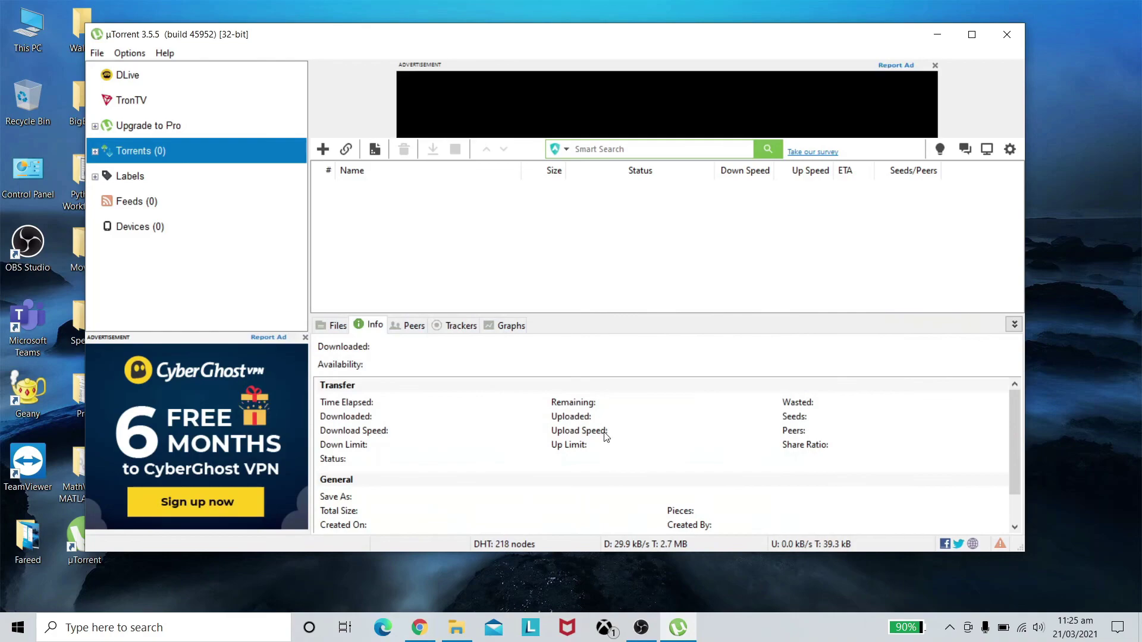
click(933, 34)
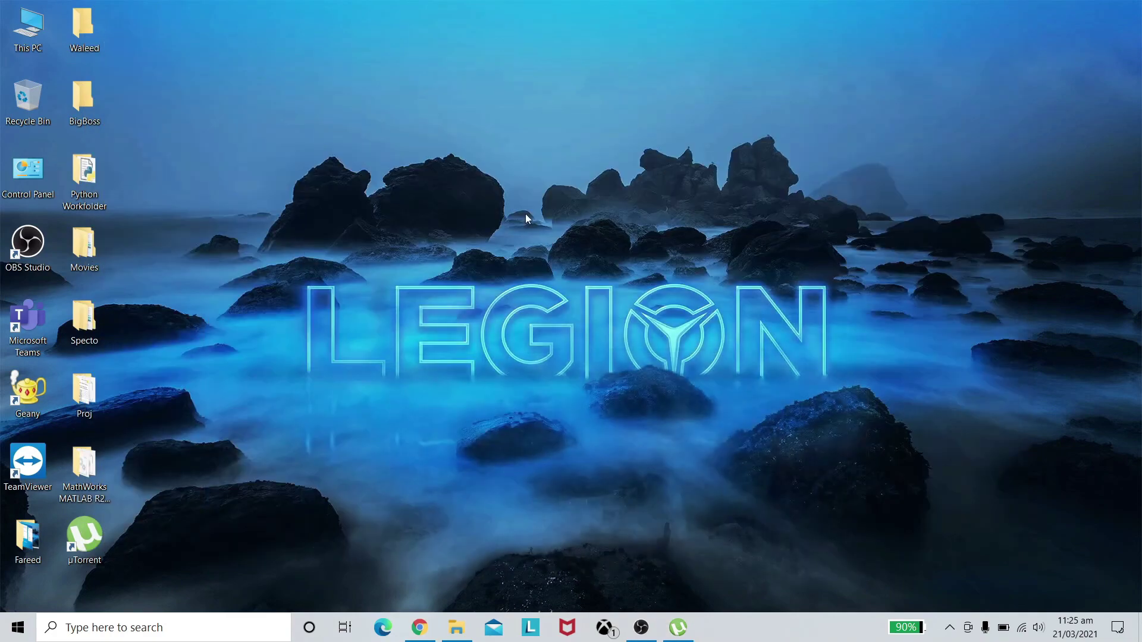